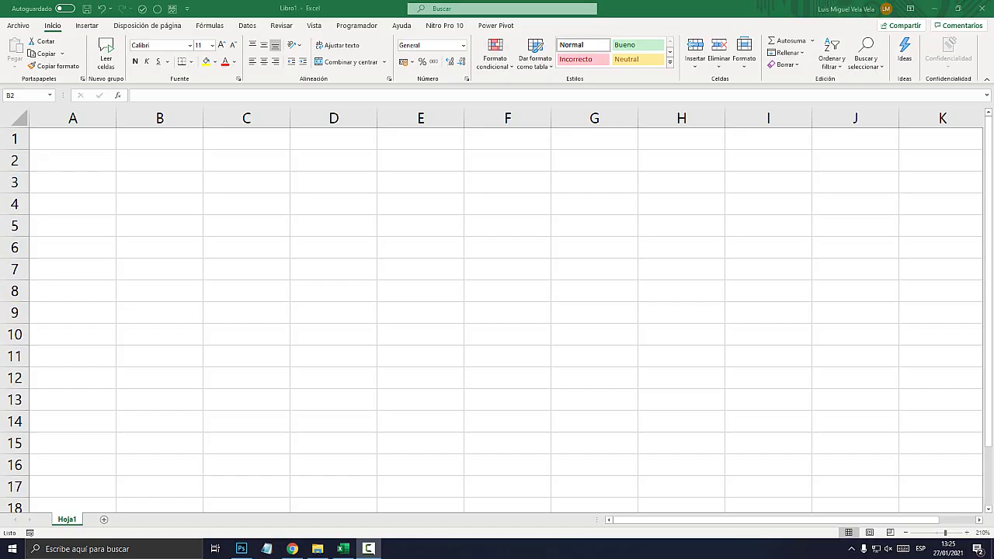
# - Widen column C to fit names and return to cell C2
pyautogui.press('Right')
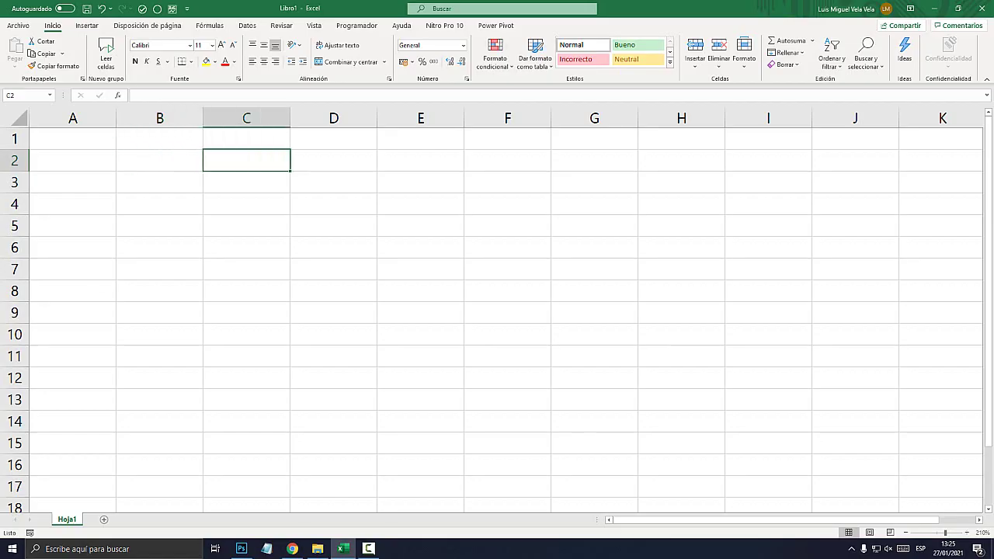
pyautogui.moveTo(290, 119); pyautogui.dragTo(357, 118)
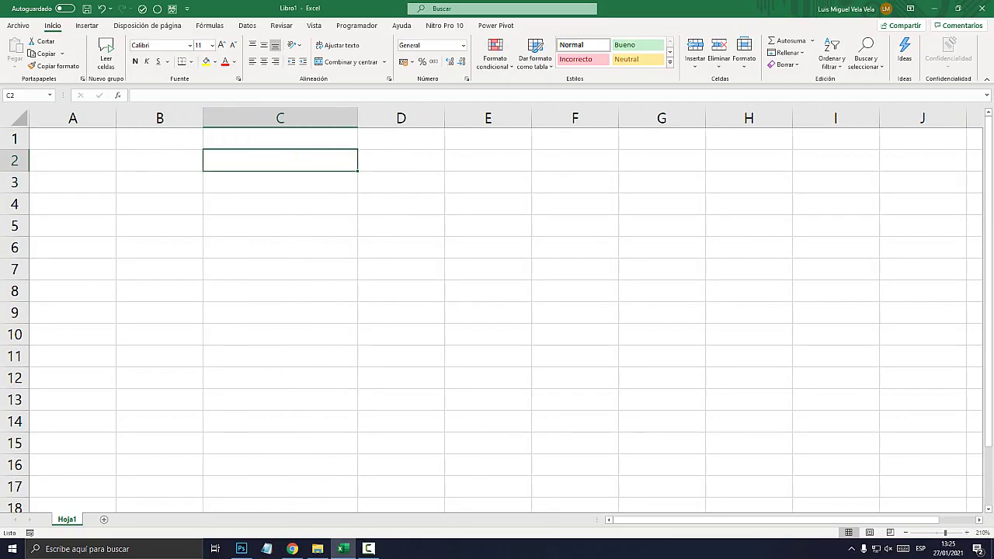
pyautogui.press('Down')
pyautogui.press('Down')
pyautogui.press('Down')
pyautogui.press('Down')
pyautogui.press('Down')
pyautogui.press('Down')
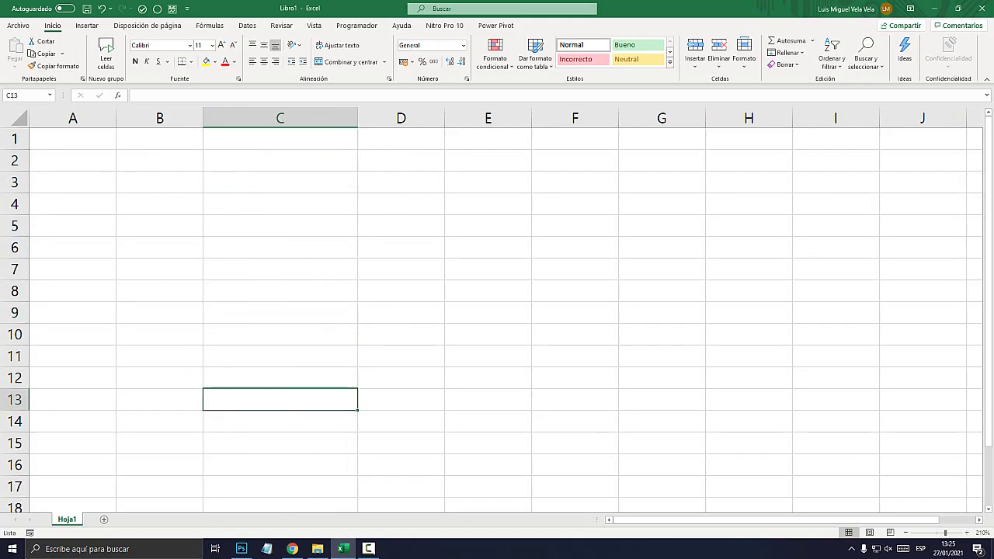
pyautogui.press('Up')
pyautogui.press('Up')
pyautogui.press('Up')
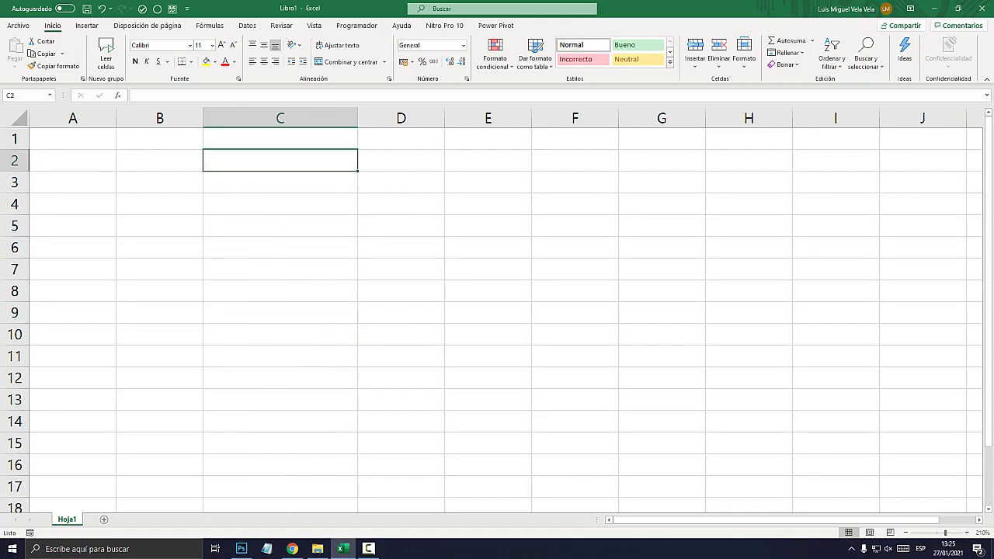
# - Enter Luis, Miguel, Angela and Martíon in C2 through C5
pyautogui.write('Luis')
pyautogui.press('Return')
pyautogui.write('Miguel')
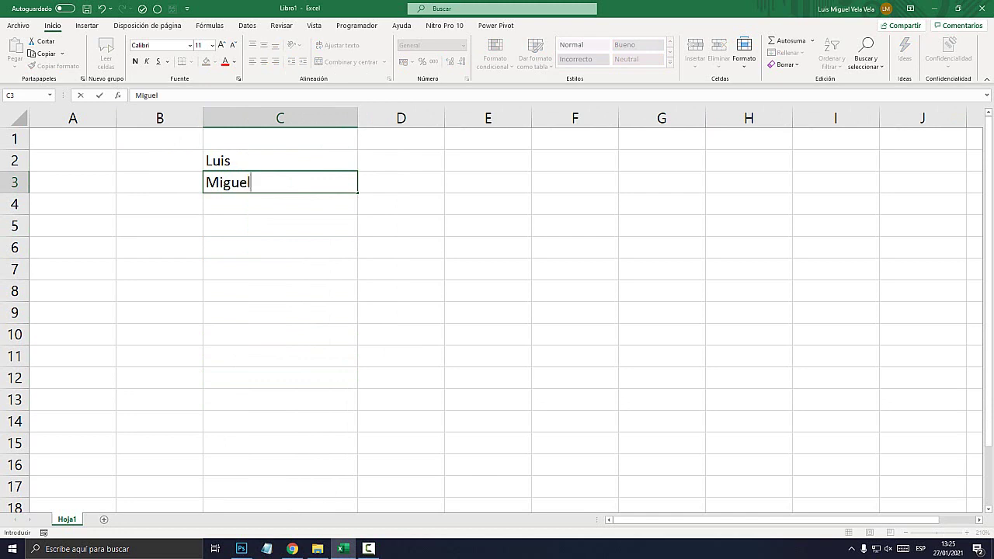
pyautogui.press('Return')
pyautogui.write('Angela')
pyautogui.press('Return')
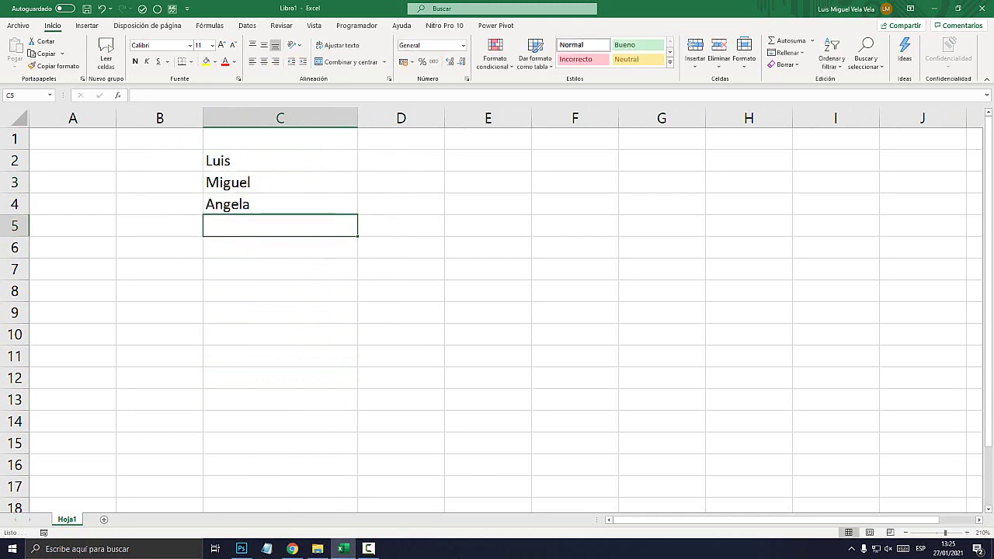
pyautogui.write('Martíon')
pyautogui.press('Return')
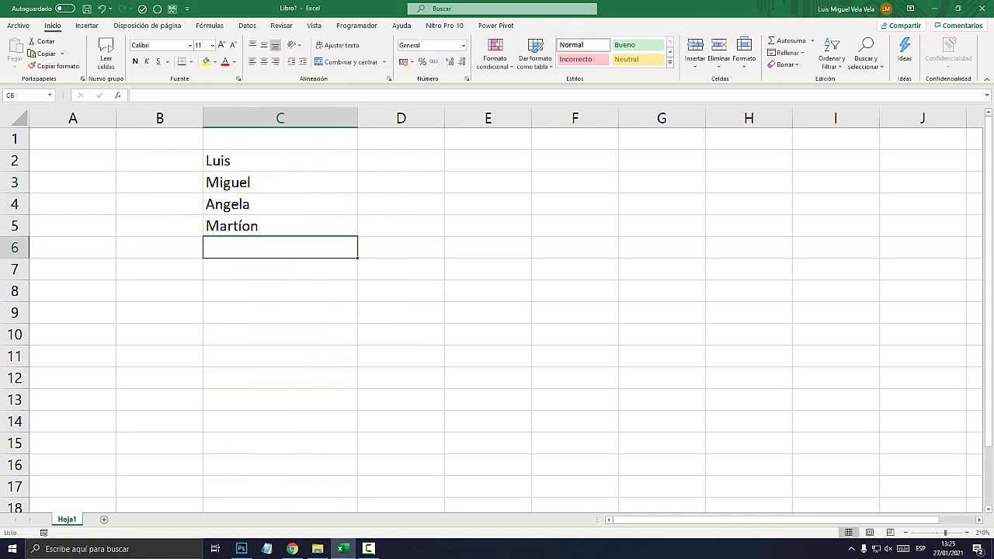
# - Enter Mario, Gina, José and Antonio in C6 through C9
pyautogui.write('Mari')
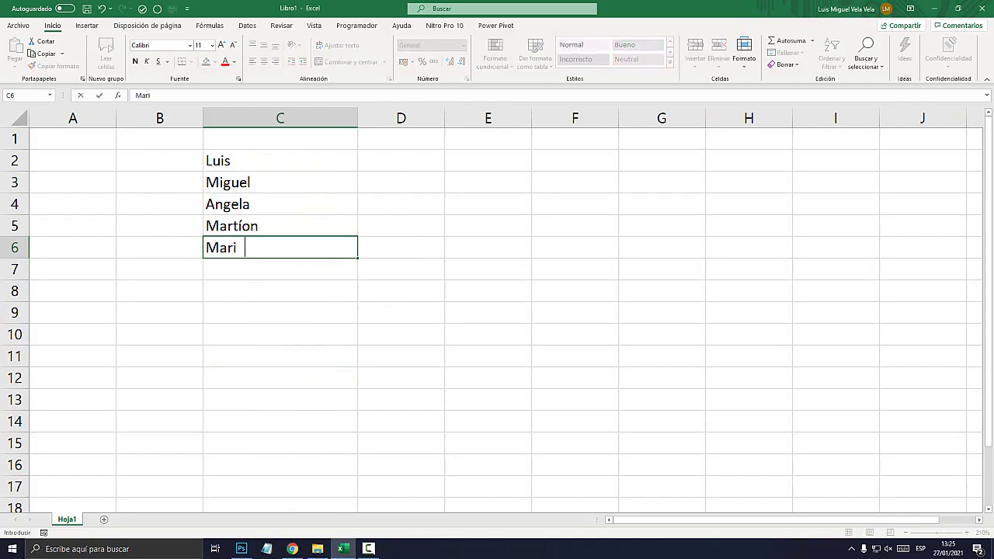
pyautogui.write('o')
pyautogui.press('Return')
pyautogui.write('M')
pyautogui.press('BackSpace')
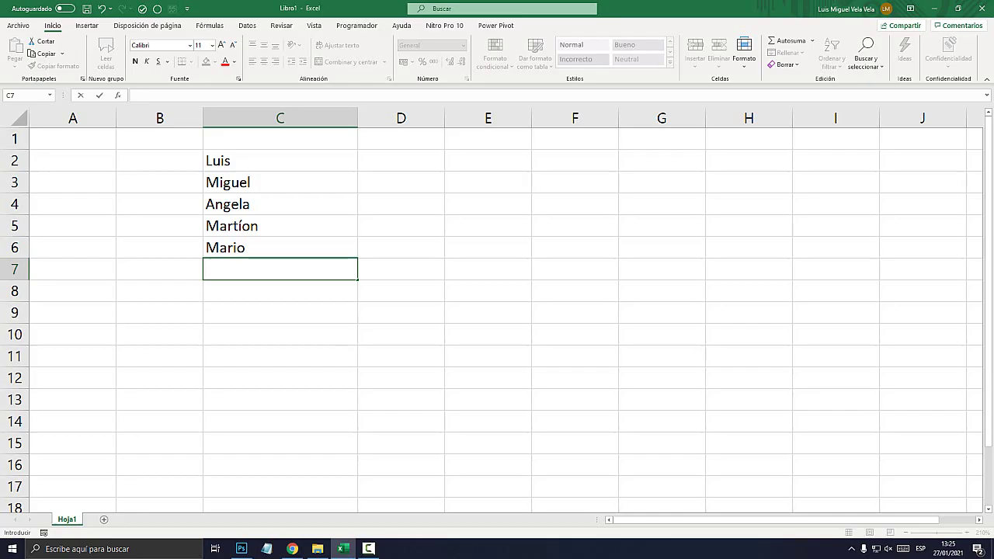
pyautogui.write('Gina')
pyautogui.press('Return')
pyautogui.write('José')
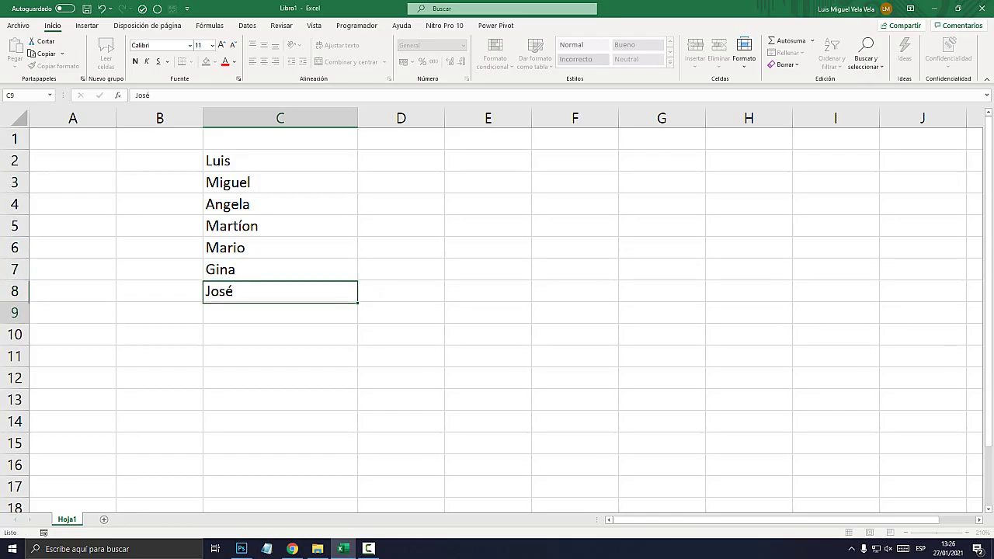
pyautogui.press('Return')
pyautogui.write('Antonio')
pyautogui.press('Return')
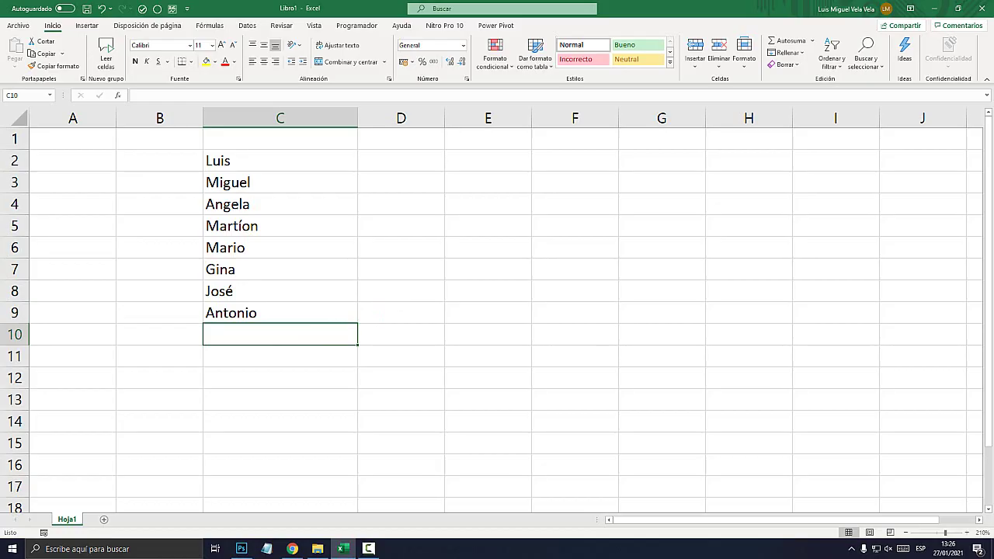
# - Write DESHACER in a new Notepad note and set its font size to 48
pyautogui.click(267, 550)
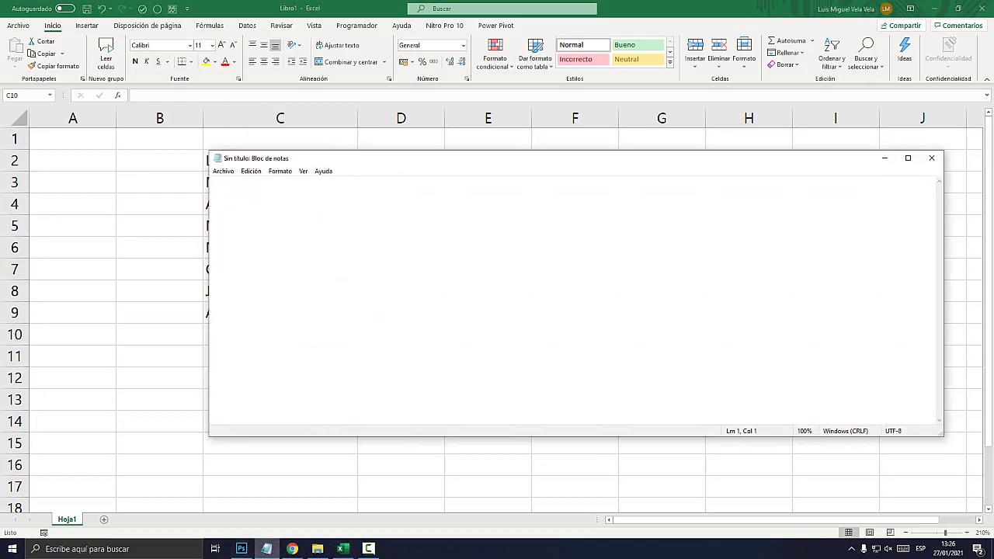
pyautogui.write('DESHACER')
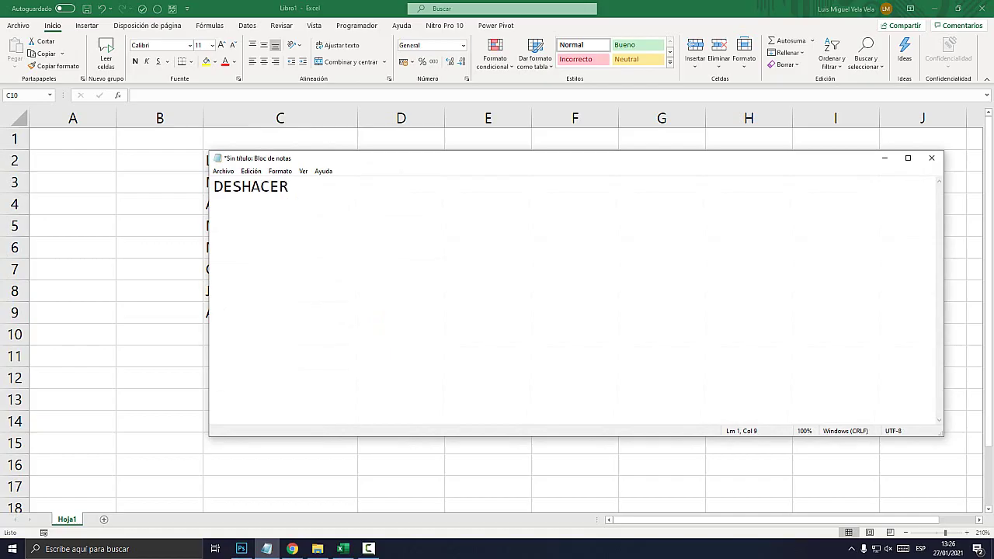
pyautogui.hotkey('alt', 'o')
pyautogui.press('Down')
pyautogui.press('Return')
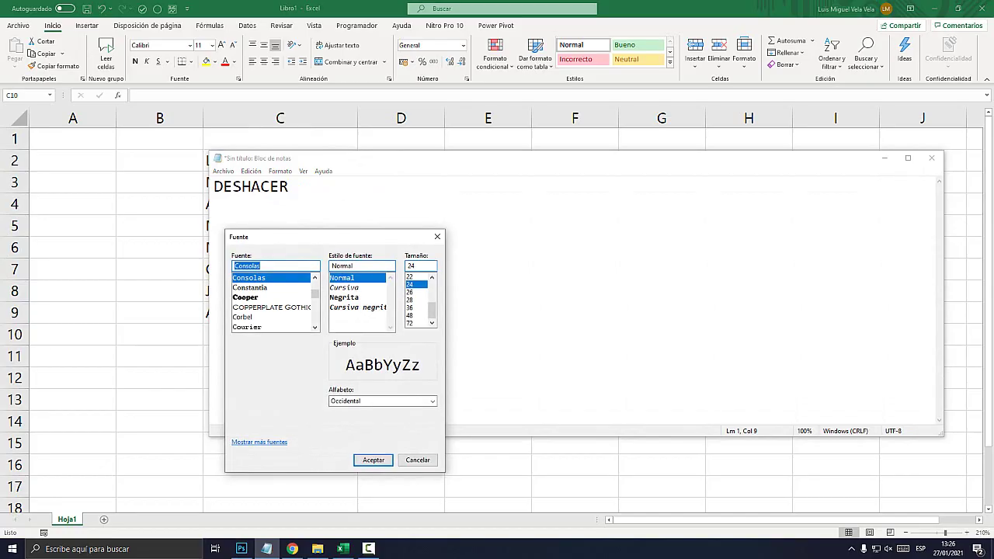
pyautogui.press('Tab')
pyautogui.press('Tab')
pyautogui.press('Down')
pyautogui.press('Down')
pyautogui.press('Down')
pyautogui.press('Up')
pyautogui.press('Return')
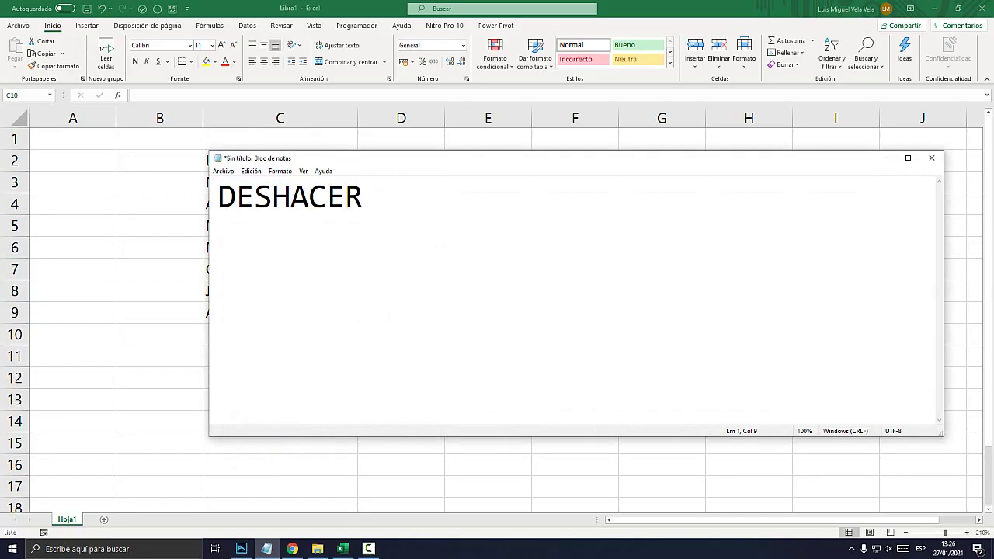
# - Move the note lower, add '(CONTROL + Z)' after DESHACER, and return to Excel
pyautogui.moveTo(401, 157); pyautogui.dragTo(428, 299)
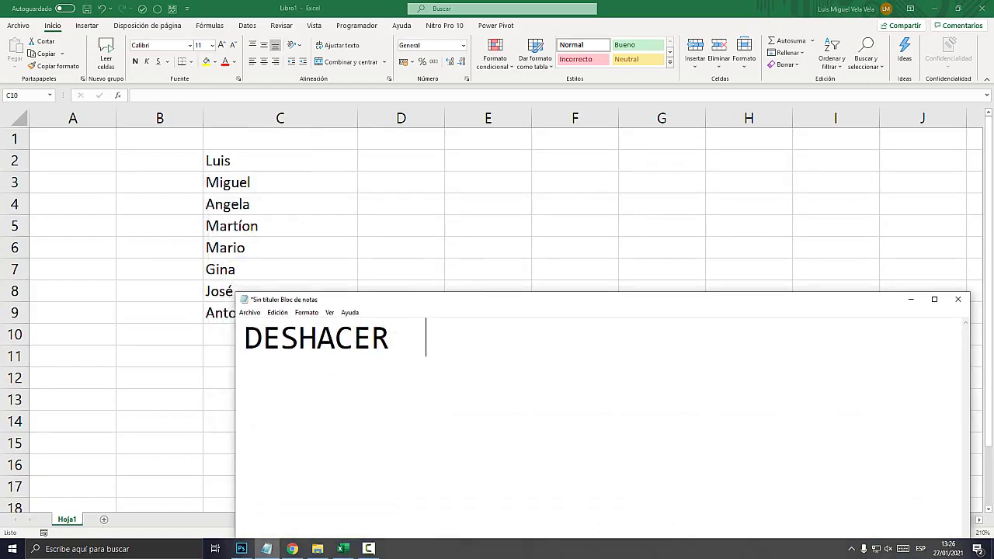
pyautogui.write('(C')
pyautogui.write('ONTROL + Z')
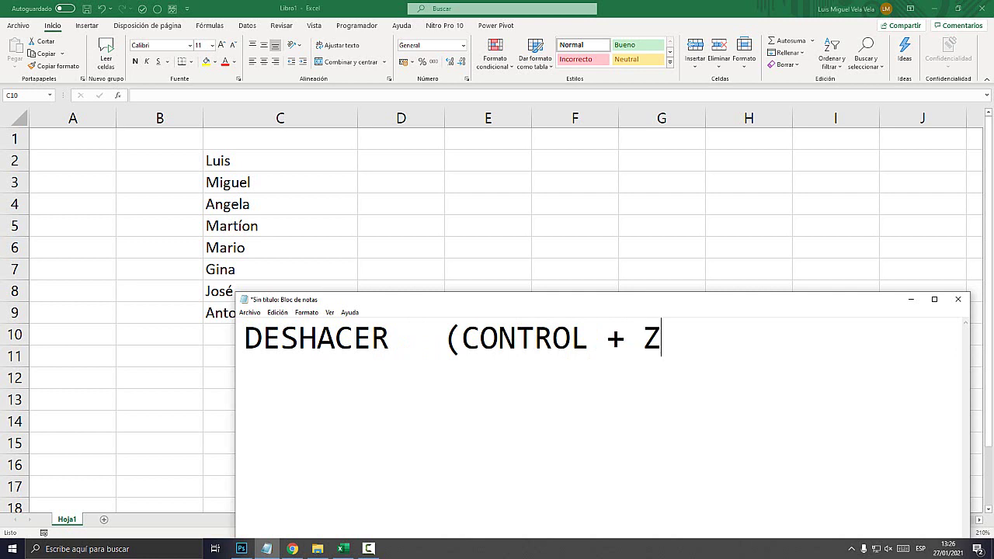
pyautogui.write(')')
pyautogui.hotkey('alt', 'Tab')
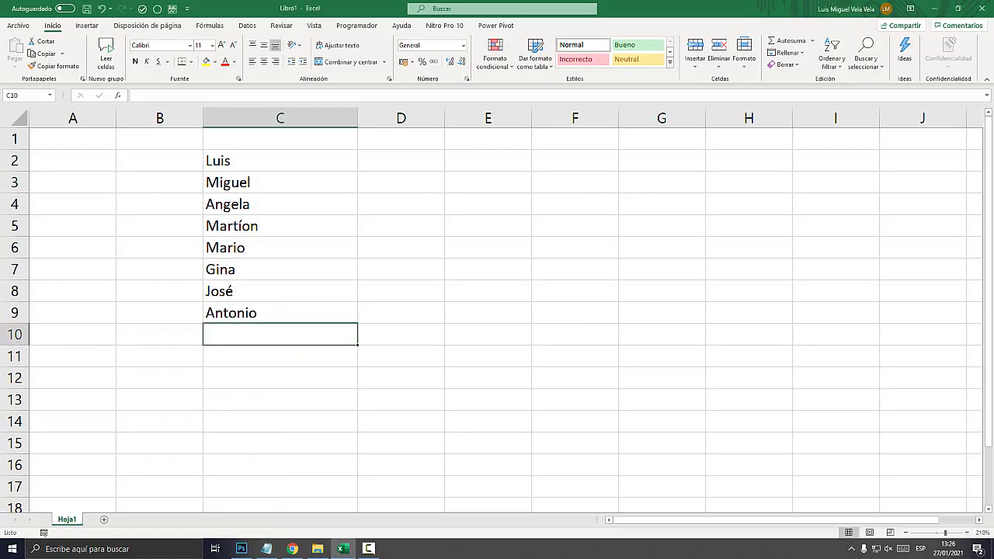
# - Zoom in on the Photoshop keyboard picture and circle the left Ctrl and Z keys in red
pyautogui.click(241, 548)
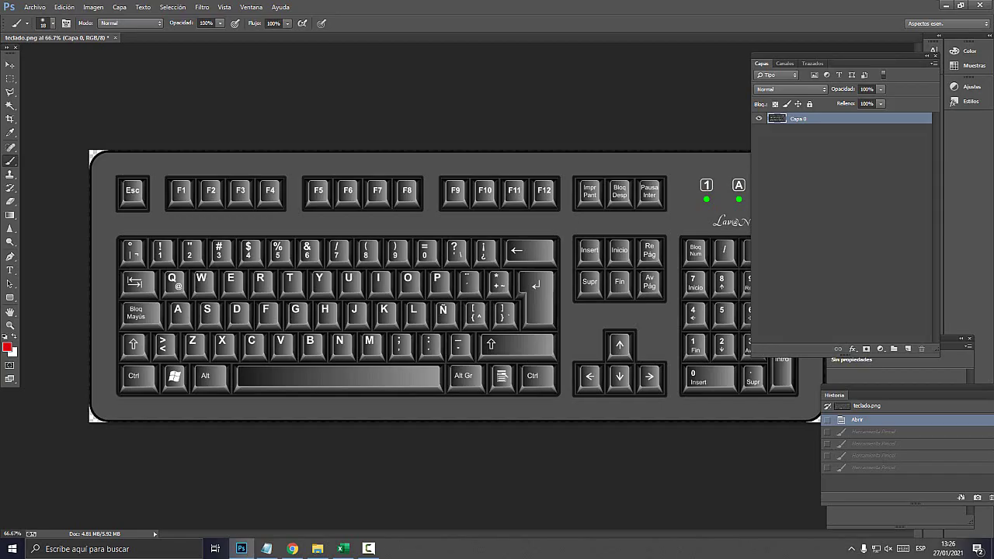
pyautogui.hotkey('ctrl', '+')
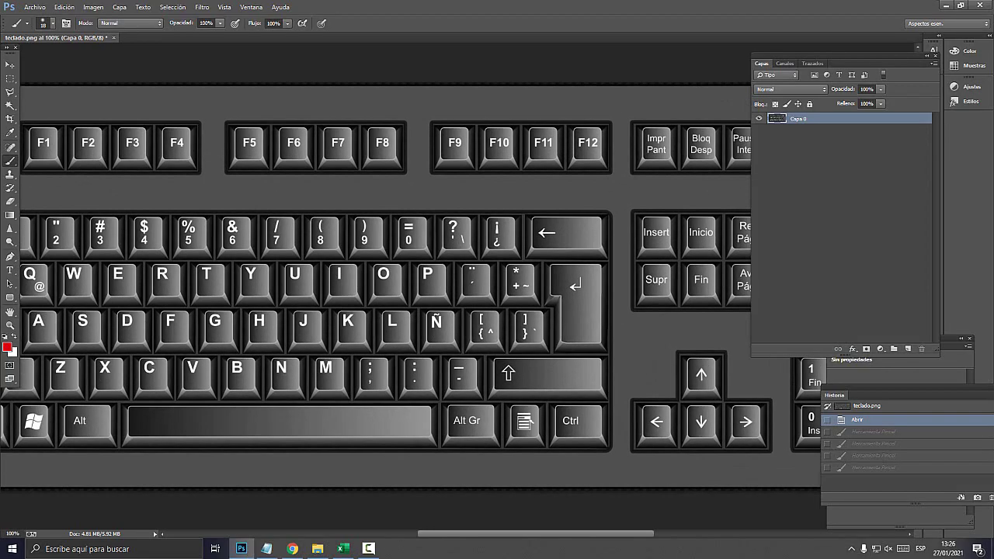
pyautogui.hotkey('ctrl', '-')
pyautogui.hotkey('ctrl', '+')
pyautogui.moveTo(190, 397); pyautogui.dragTo(192, 423)
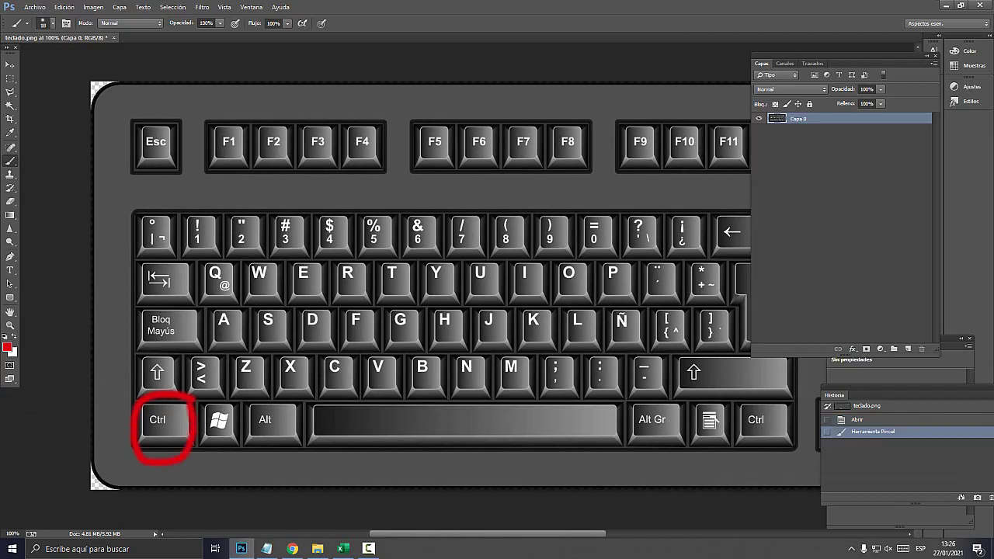
pyautogui.moveTo(262, 342); pyautogui.dragTo(269, 346)
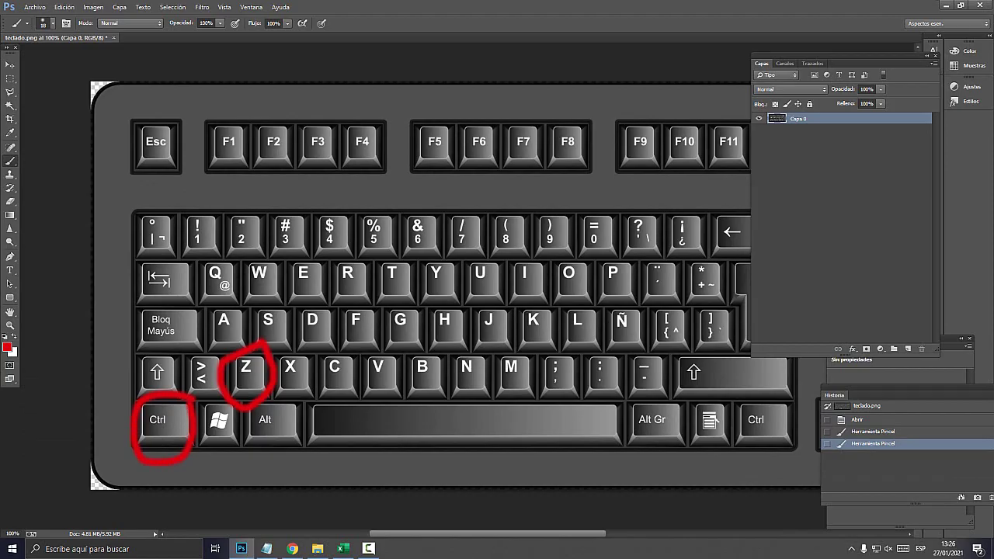
pyautogui.click(343, 549)
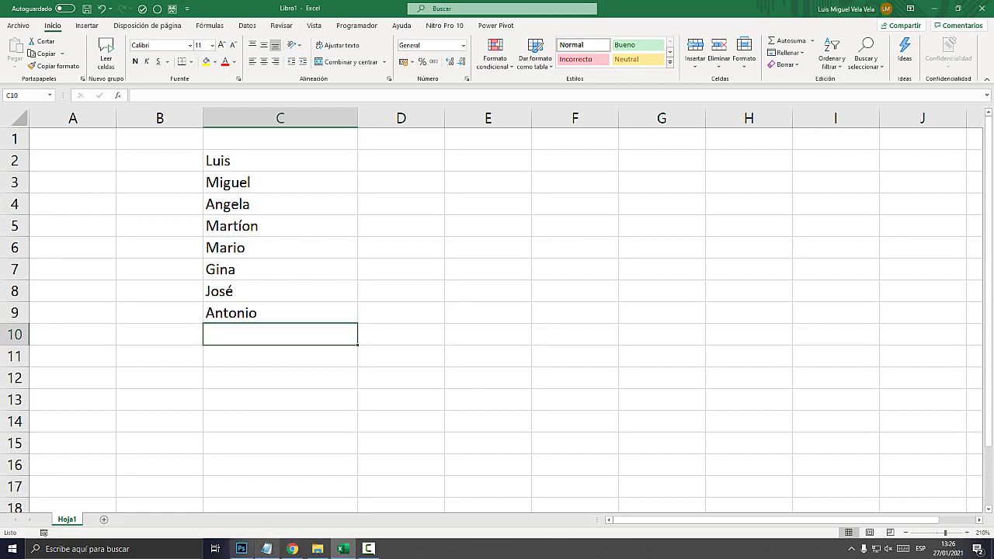
# - Undo repeatedly with Ctrl+Z, removing the names from Antonio in C9 back to Luis in C2
pyautogui.click(242, 549)
pyautogui.click(343, 549)
pyautogui.hotkey('ctrl', 'z')
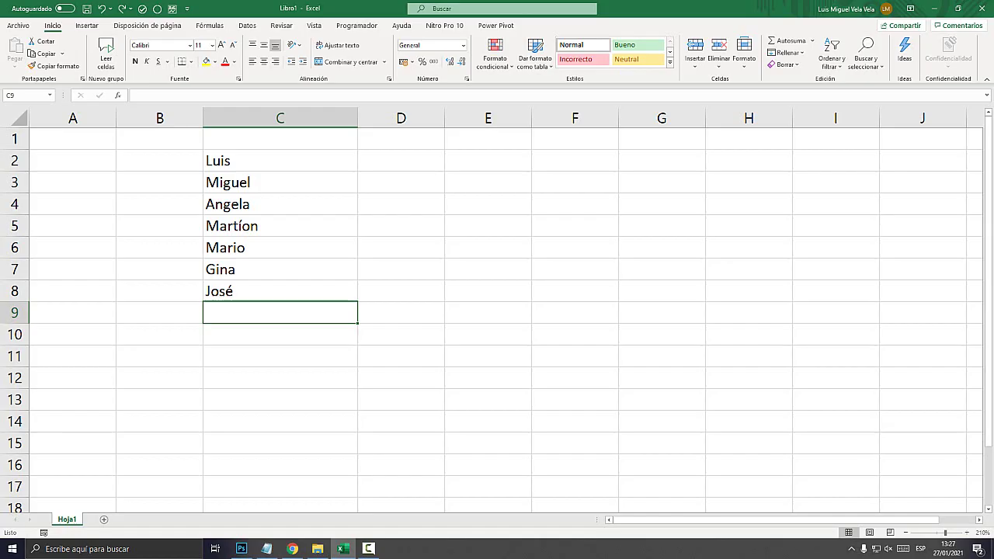
pyautogui.hotkey('ctrl', 'z')
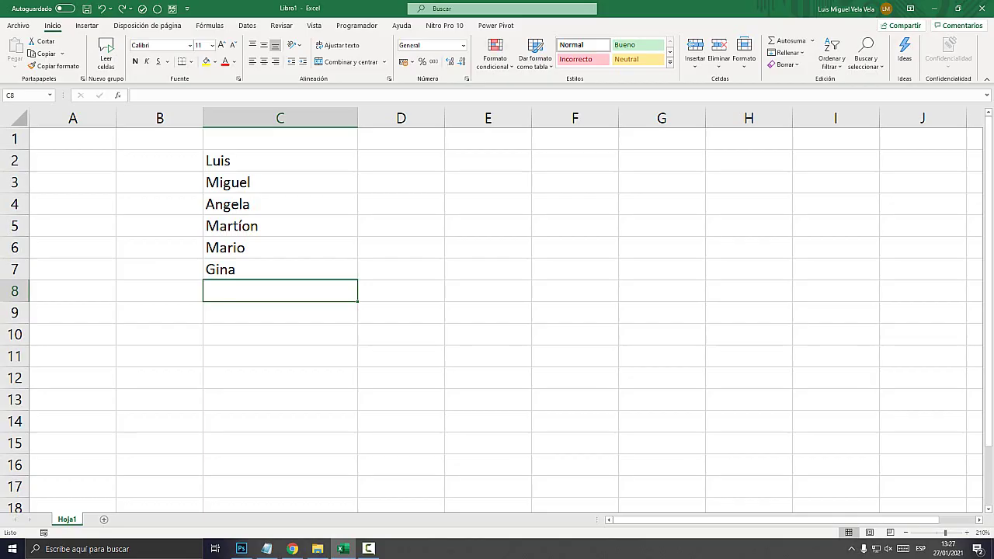
pyautogui.hotkey('ctrl', 'z')
pyautogui.hotkey('ctrl', 'z')
pyautogui.hotkey('ctrl', 'z')
pyautogui.hotkey('ctrl', 'z')
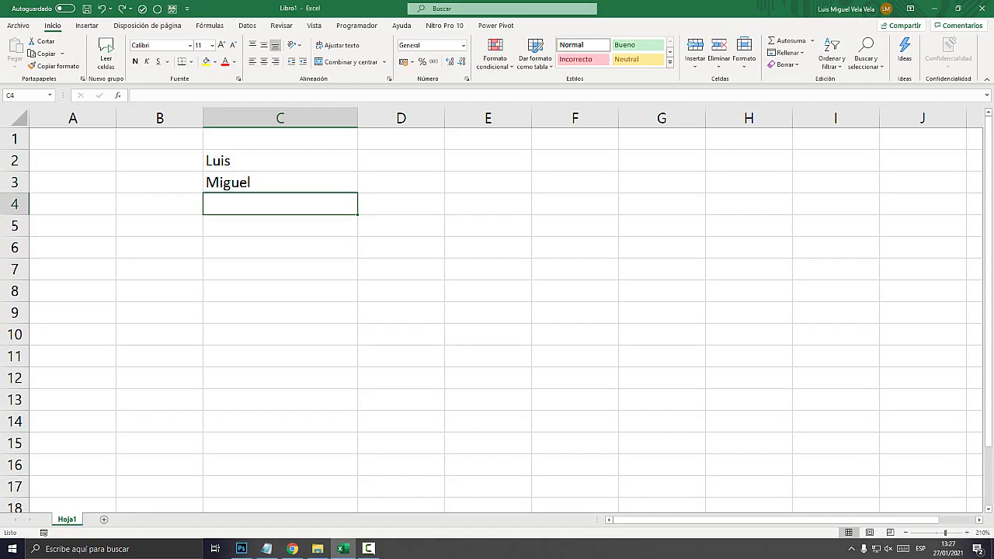
pyautogui.hotkey('ctrl', 'z')
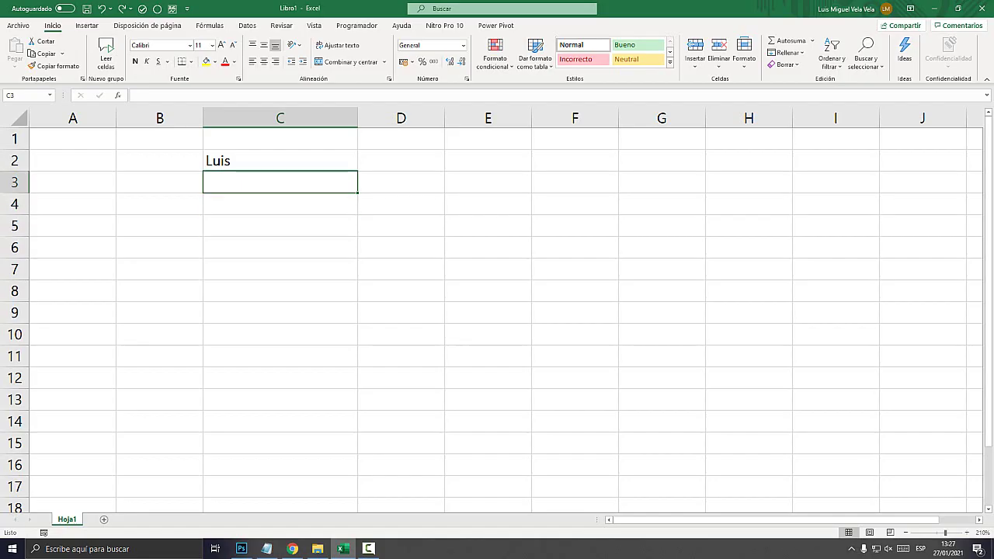
pyautogui.hotkey('ctrl', 'z')
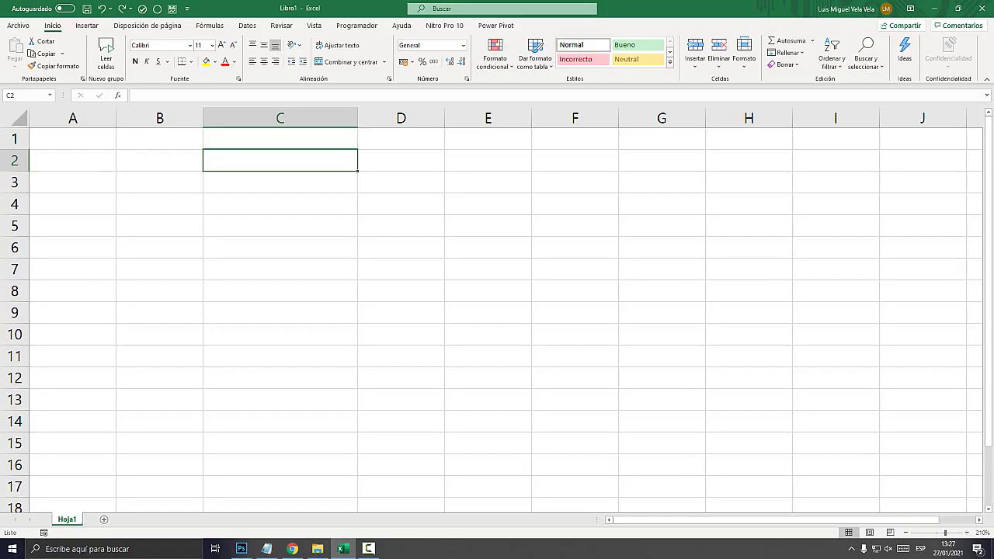
# - Type REHACER on a new line below DESHACER in the Notepad note
pyautogui.click(267, 549)
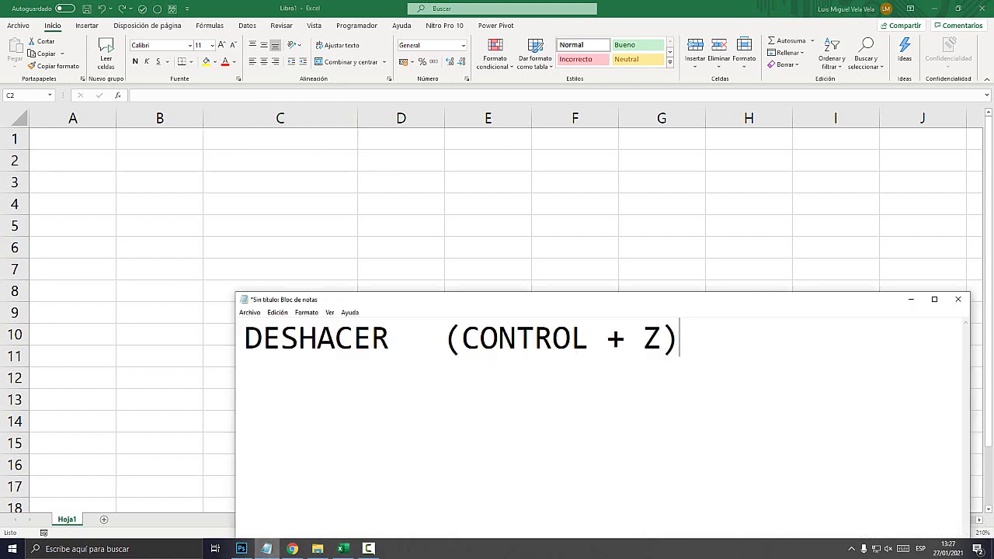
pyautogui.press('Return')
pyautogui.press('Return')
pyautogui.write('RE')
pyautogui.press('BackSpace')
pyautogui.write('HACER')
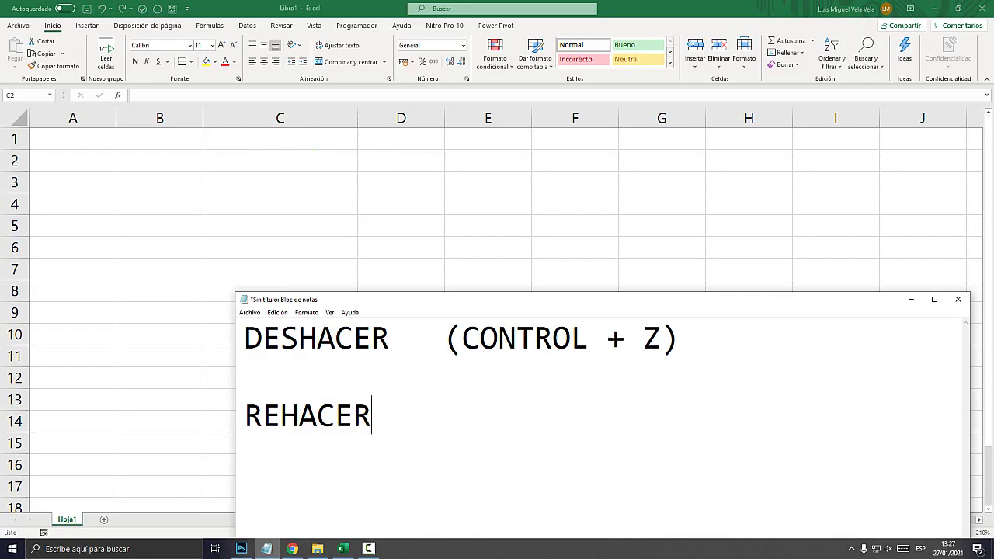
# - Add '(CONTROL + Y)' after REHACER and select its letter Y
pyautogui.doubleClick(317, 338)
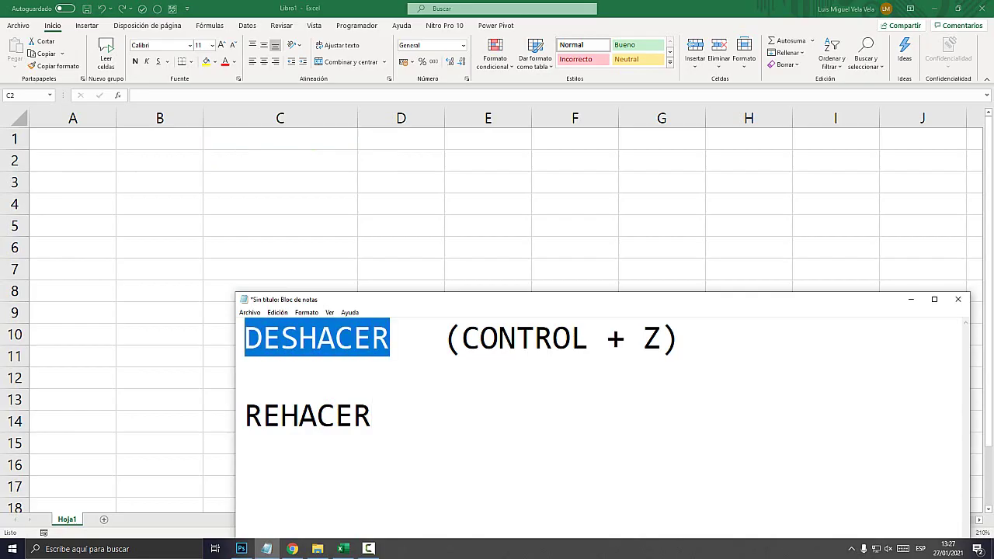
pyautogui.hotkey('ctrl', 'End')
pyautogui.hotkey('shift', 'Home')
pyautogui.press('Right')
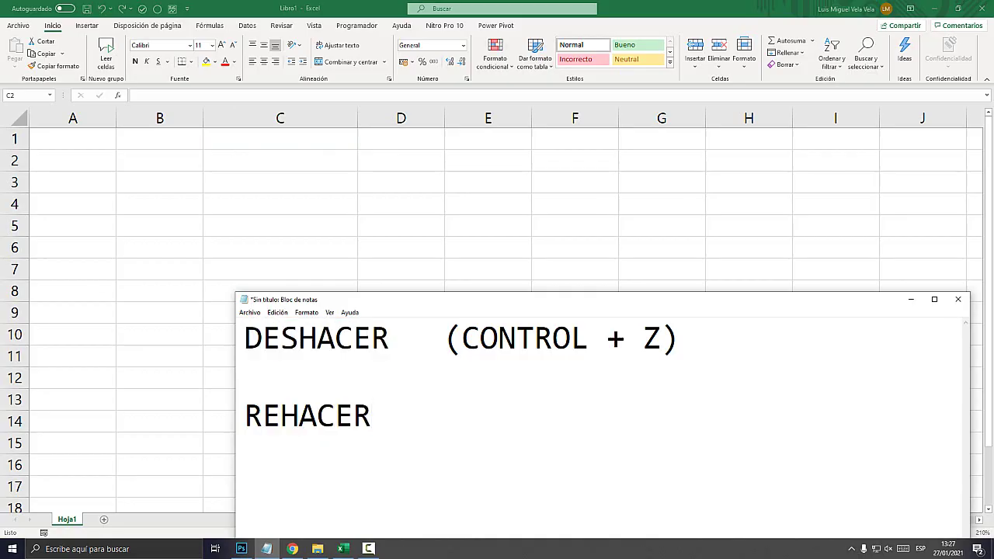
pyautogui.press('BackSpace')
pyautogui.write('(')
pyautogui.write('CON')
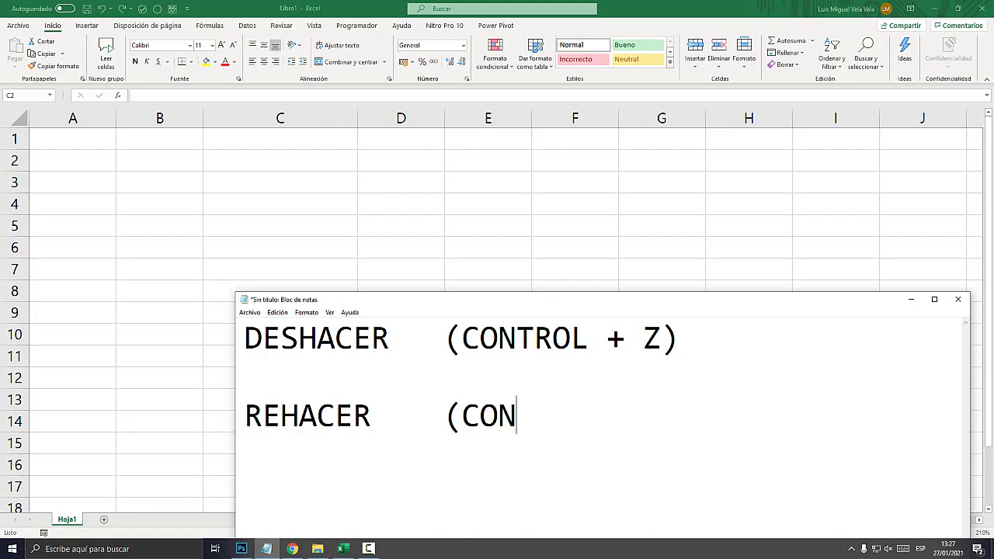
pyautogui.write('TROL + ')
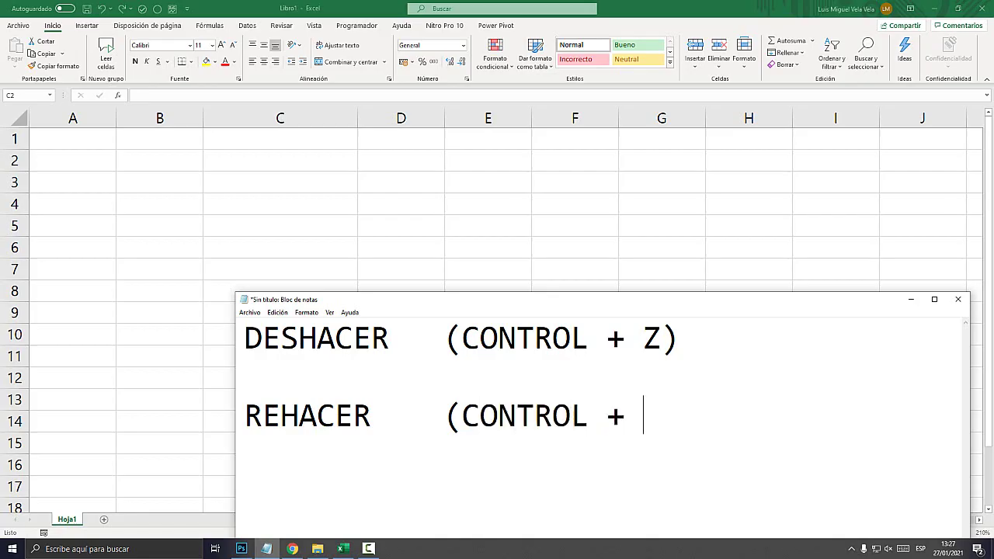
pyautogui.write('Y')
pyautogui.write(')')
pyautogui.press('Left')
pyautogui.hotkey('shift', 'Left')
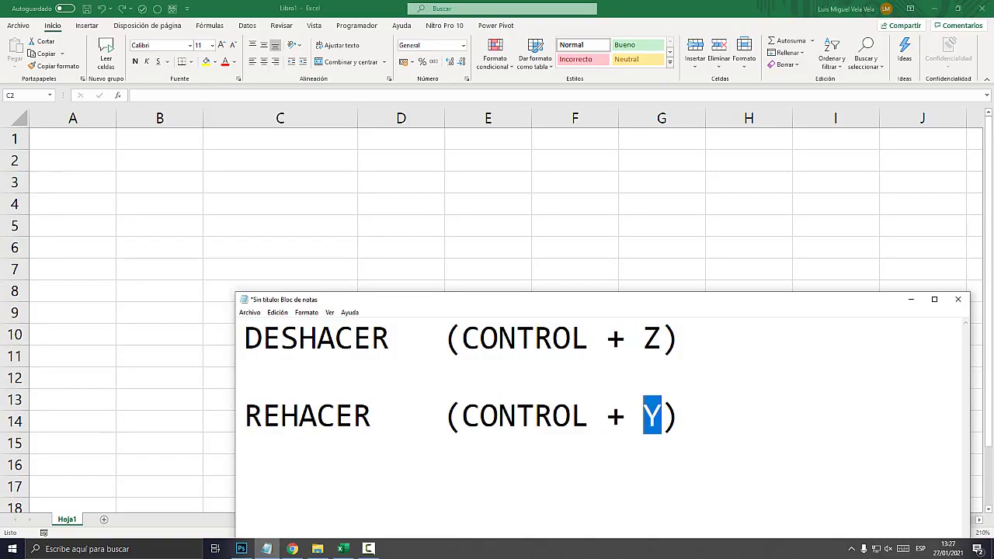
# - In Photoshop, undo the Ctrl and Z circles and circle the left Ctrl and Y keys in red
pyautogui.click(241, 549)
pyautogui.hotkey('ctrl', 'alt', 'z')
pyautogui.hotkey('ctrl', 'alt', 'z')
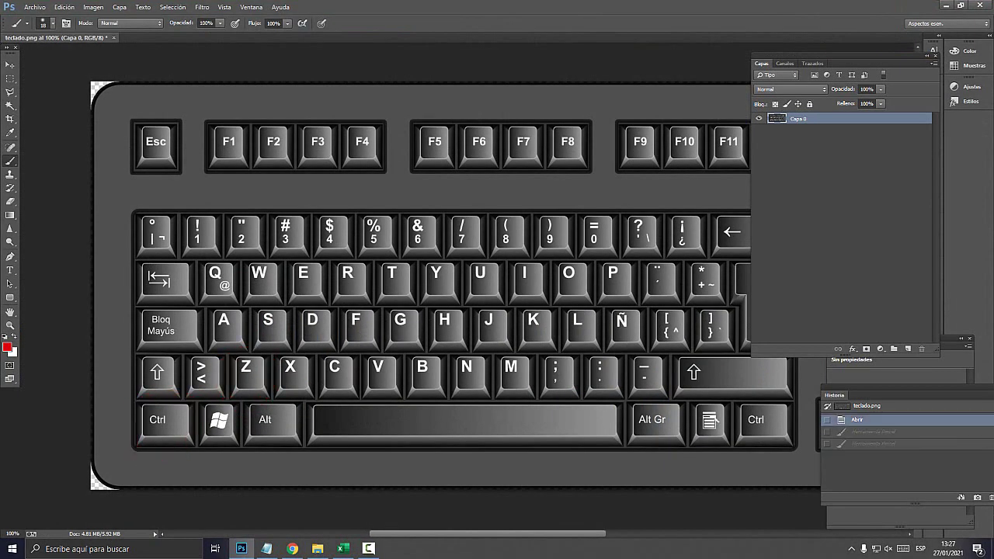
pyautogui.moveTo(182, 401)
pyautogui.mouseDown()
pyautogui.moveTo(143, 449)
pyautogui.moveTo(189, 415)
pyautogui.moveTo(180, 402)
pyautogui.mouseUp()
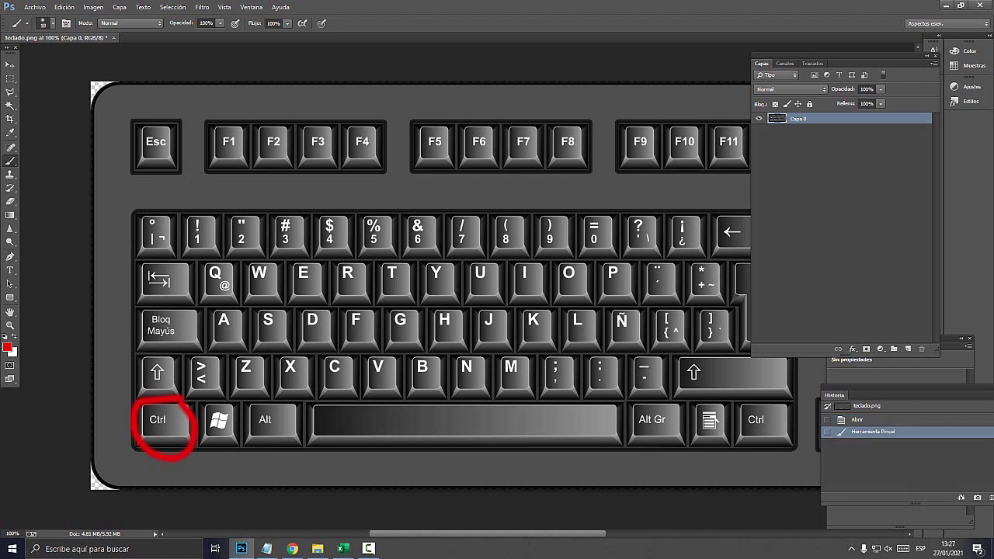
pyautogui.moveTo(459, 256)
pyautogui.mouseDown()
pyautogui.moveTo(414, 268)
pyautogui.moveTo(455, 309)
pyautogui.moveTo(464, 254)
pyautogui.mouseUp()
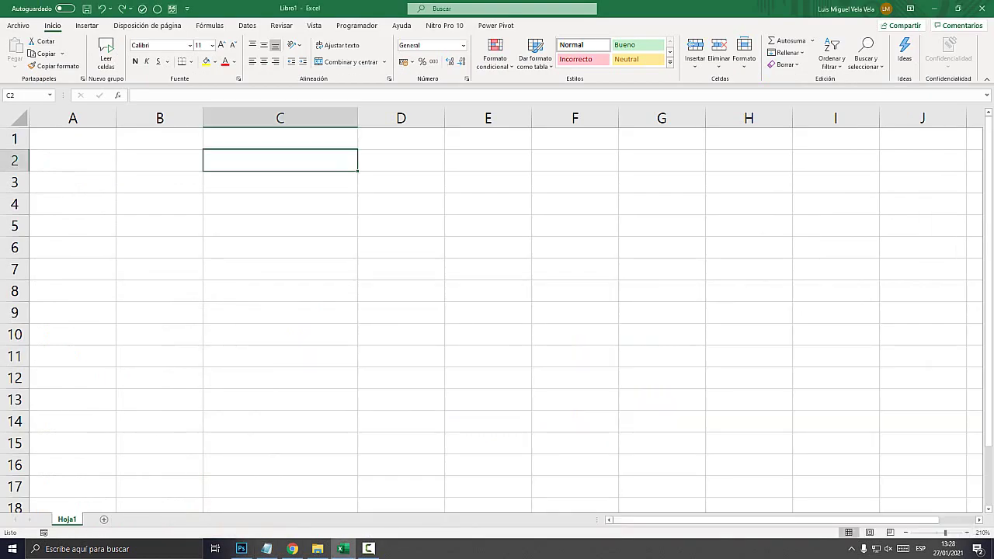
# - Type Luis, then redo with Ctrl+Y to restore Luis through Mario in C2:C6
pyautogui.write('Luis')
pyautogui.hotkey('ctrl', 'y')
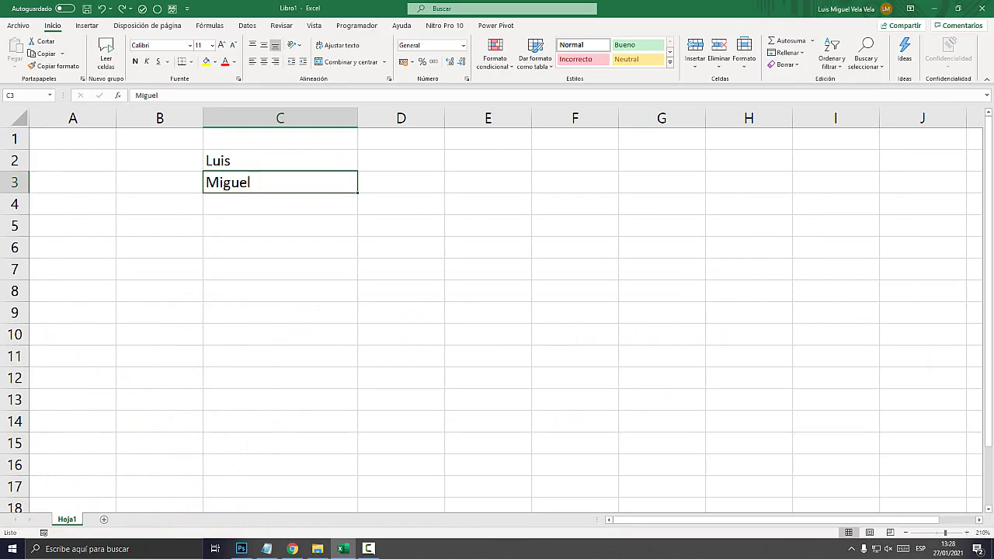
pyautogui.hotkey('ctrl', 'y')
pyautogui.hotkey('ctrl', 'y')
pyautogui.hotkey('ctrl', 'y')
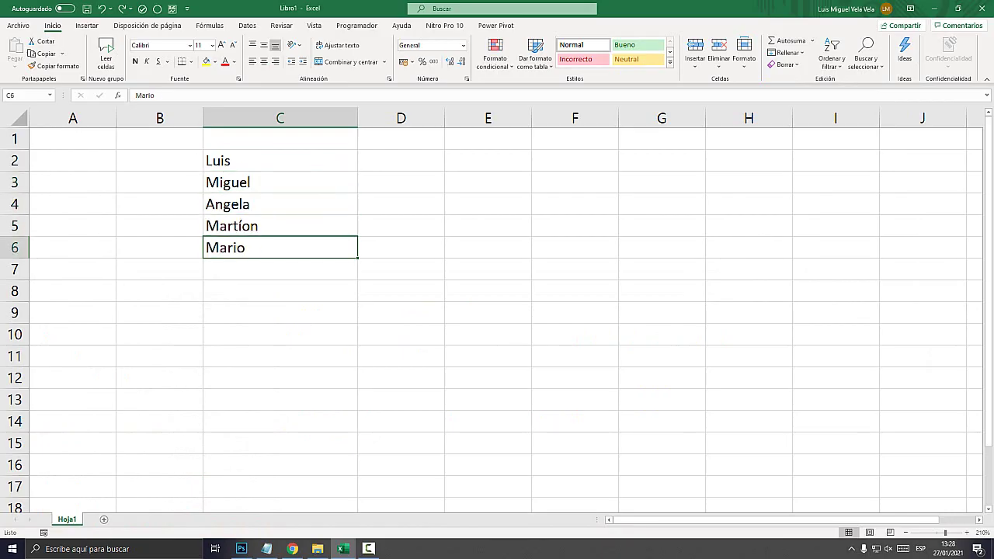
pyautogui.hotkey('ctrl', 'y')
pyautogui.hotkey('ctrl', 'y')
pyautogui.hotkey('ctrl', 'y')
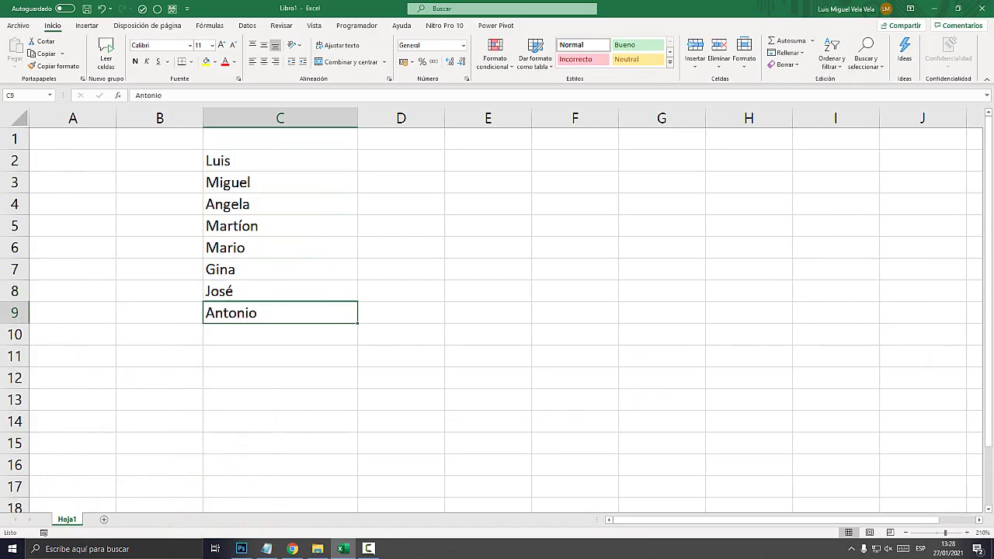
pyautogui.click(267, 548)
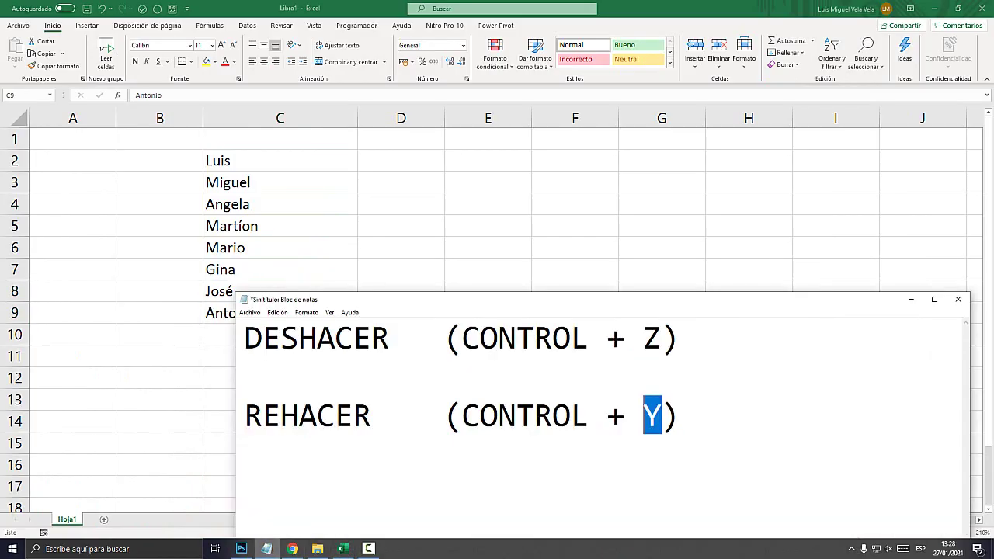
pyautogui.moveTo(678, 416); pyautogui.dragTo(246, 416)
pyautogui.click(318, 417)
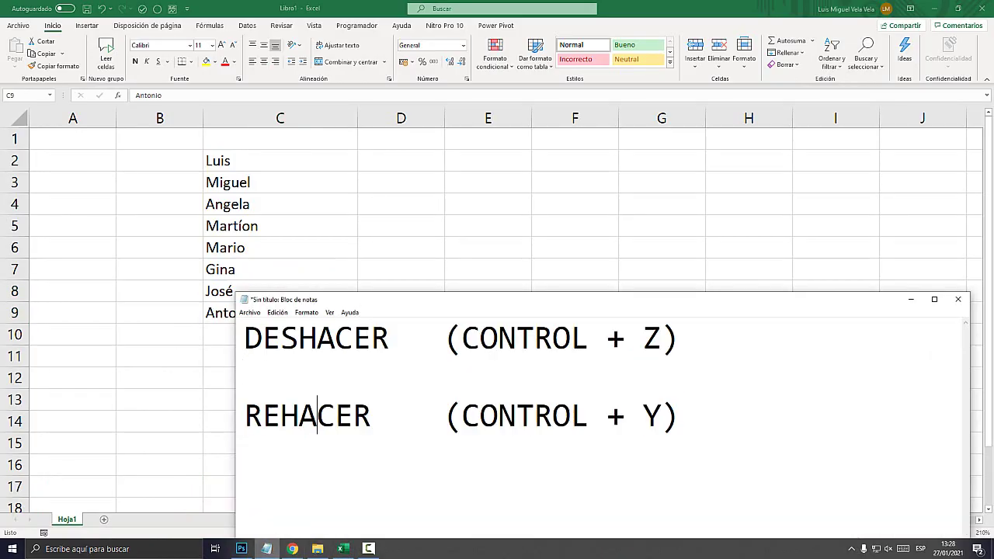
pyautogui.moveTo(679, 417); pyautogui.dragTo(245, 416)
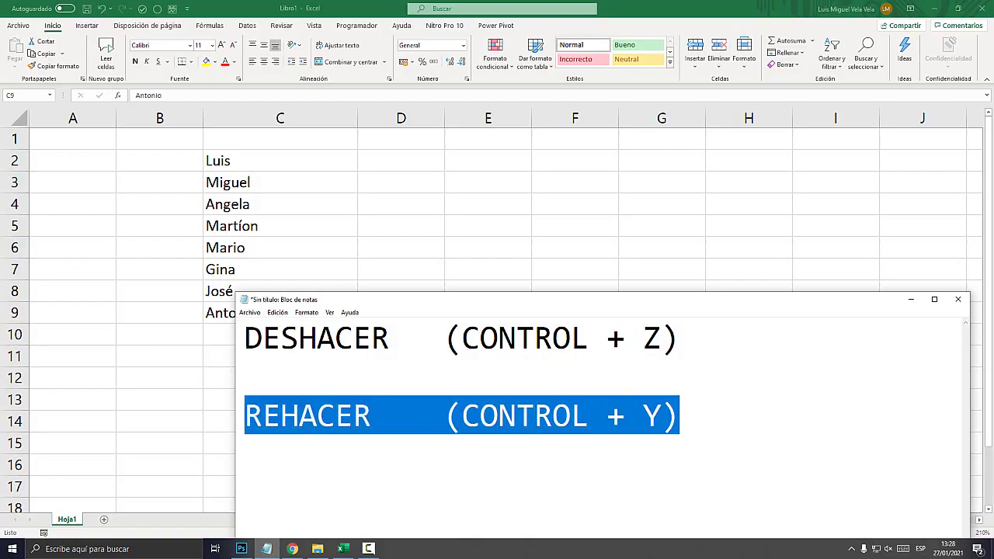
pyautogui.moveTo(679, 339); pyautogui.dragTo(246, 339)
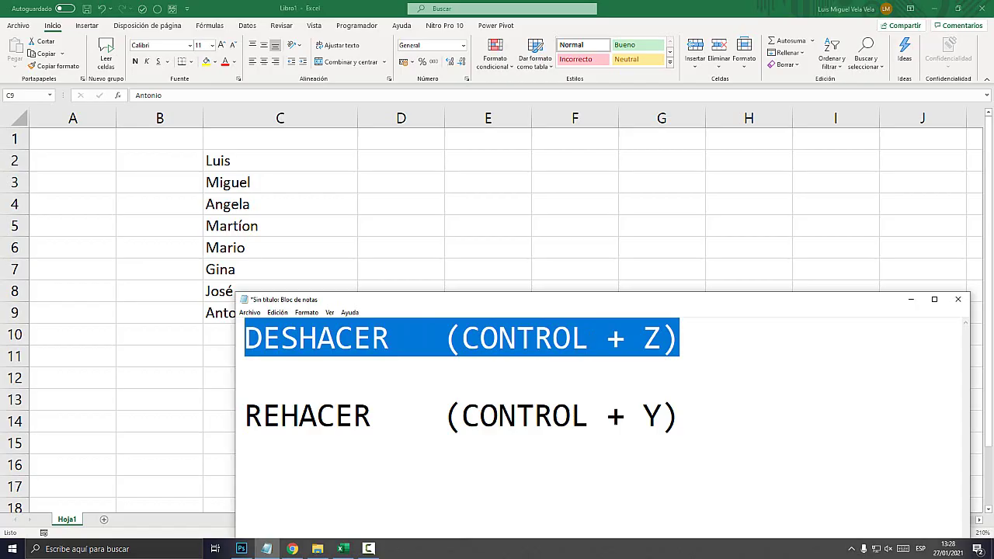
pyautogui.moveTo(679, 416); pyautogui.dragTo(246, 417)
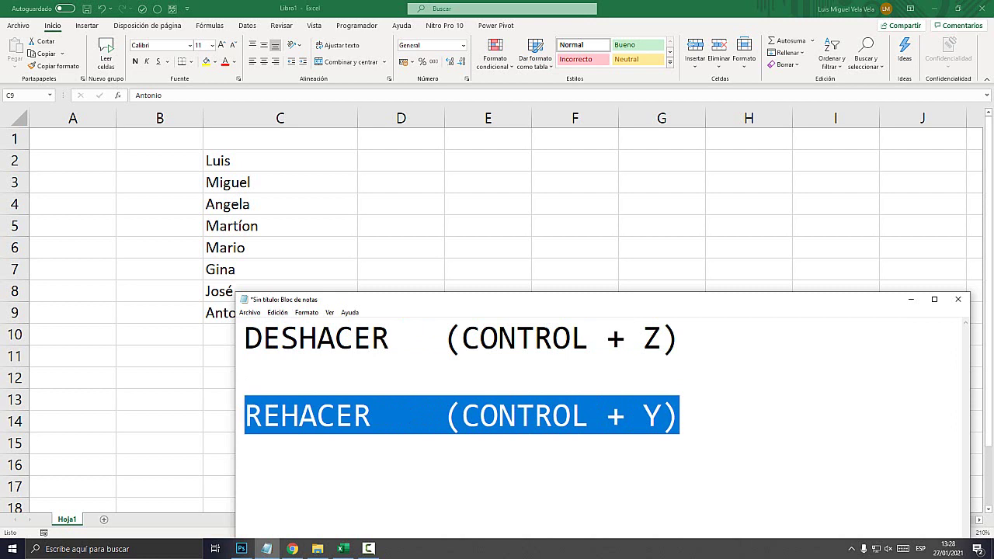
pyautogui.doubleClick(353, 337)
pyautogui.doubleClick(308, 416)
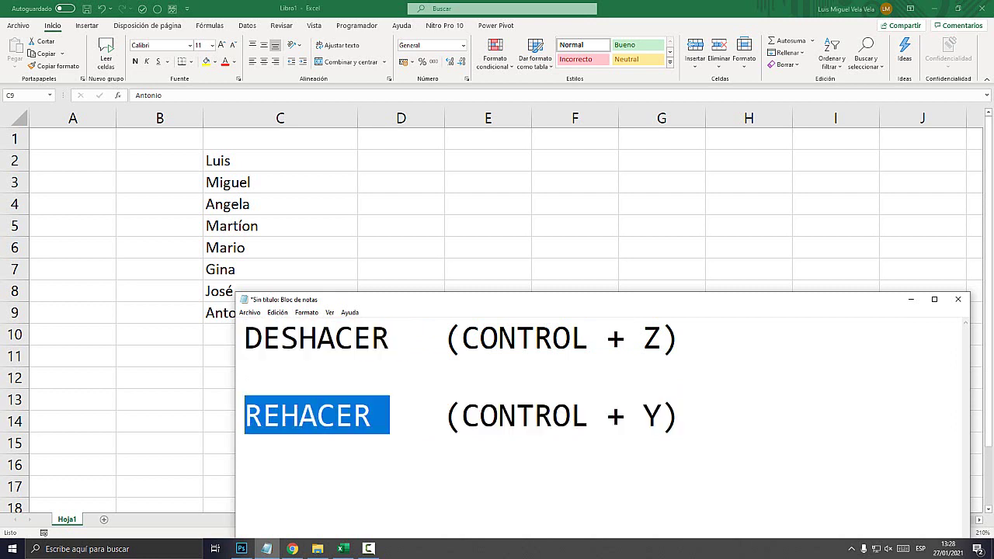
pyautogui.hotkey('alt', 'Tab')
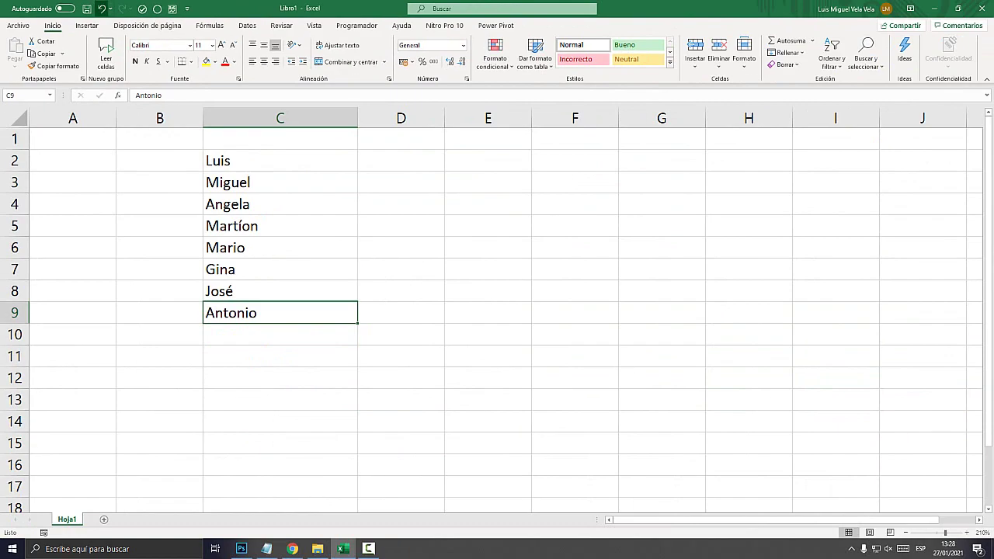
# - Undo each name entry from C9 back up to C2 using the toolbar Undo button
pyautogui.click(101, 9)
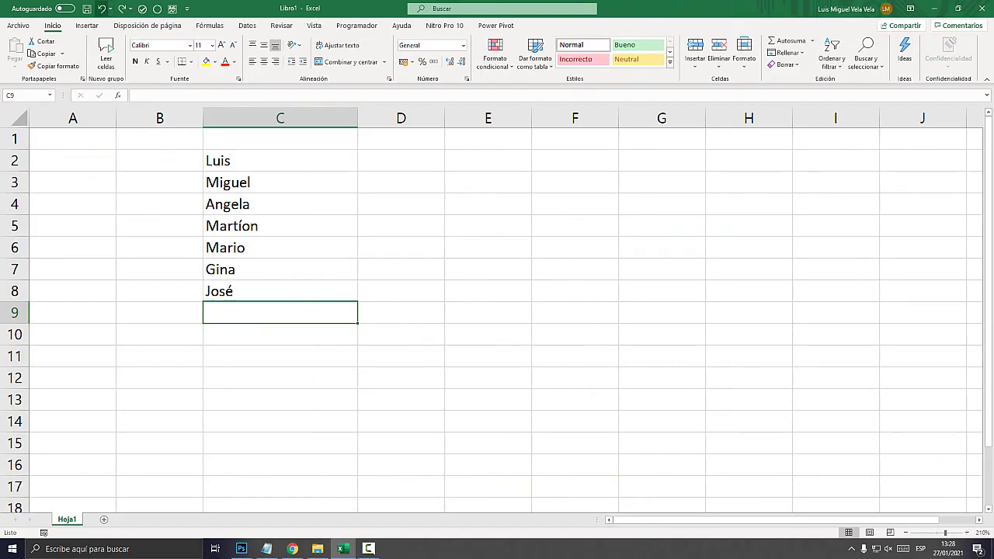
pyautogui.click(101, 9)
pyautogui.click(101, 8)
pyautogui.click(101, 9)
pyautogui.click(101, 8)
pyautogui.click(101, 8)
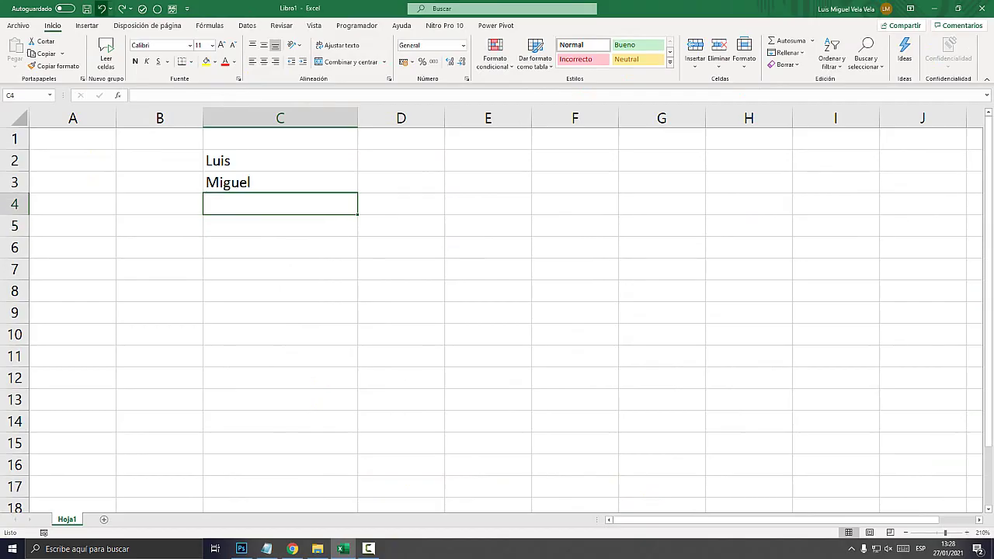
pyautogui.click(101, 9)
pyautogui.click(101, 9)
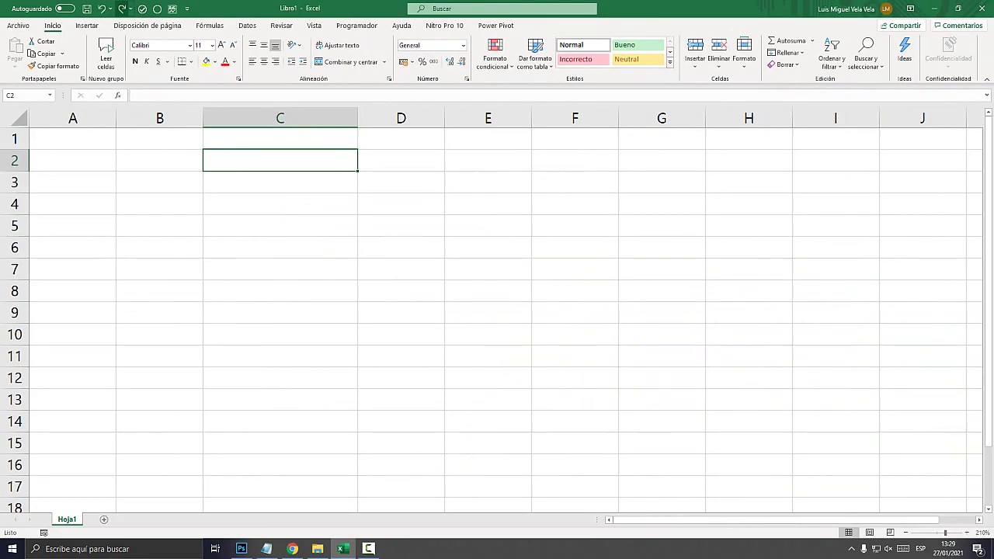
# - Redo each entry with the toolbar Redo button, restoring Luis in C2 through Antonio in C9
pyautogui.click(122, 9)
pyautogui.click(122, 8)
pyautogui.click(122, 8)
pyautogui.click(122, 9)
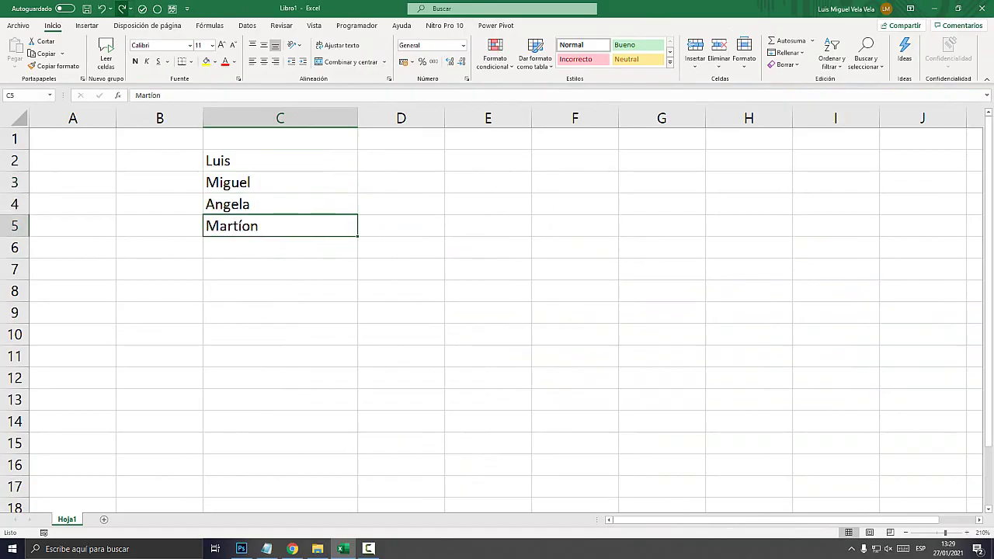
pyautogui.click(122, 8)
pyautogui.click(122, 9)
pyautogui.click(122, 8)
pyautogui.click(122, 8)
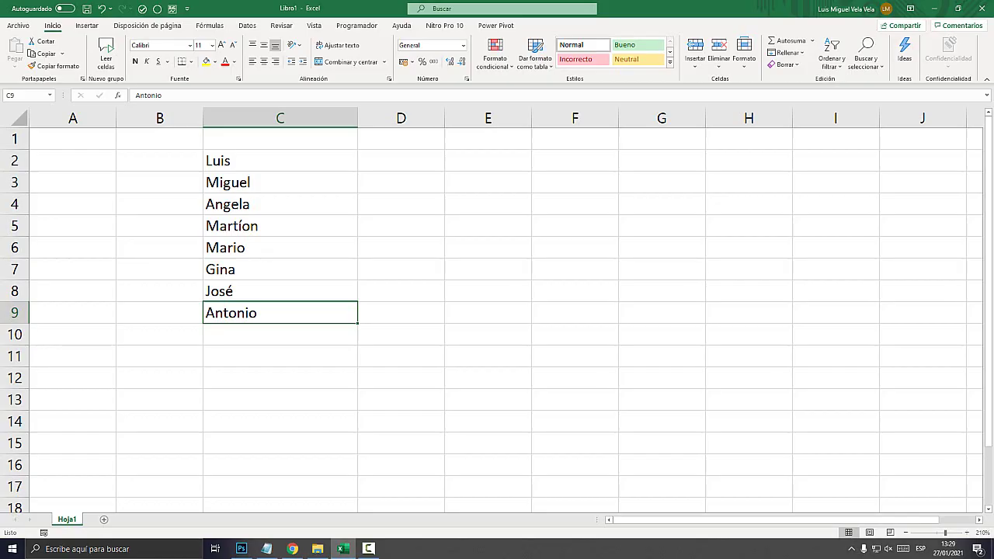
pyautogui.click(369, 549)
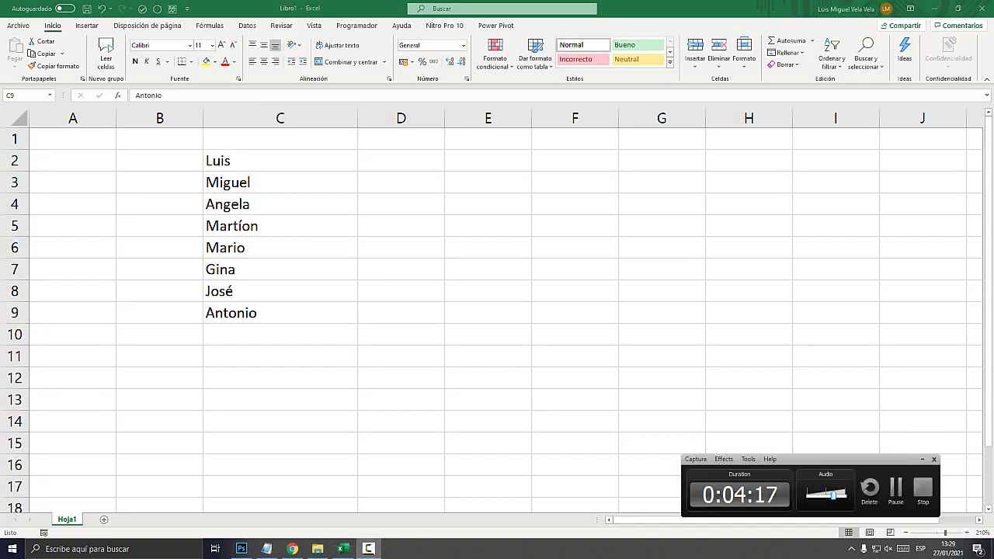